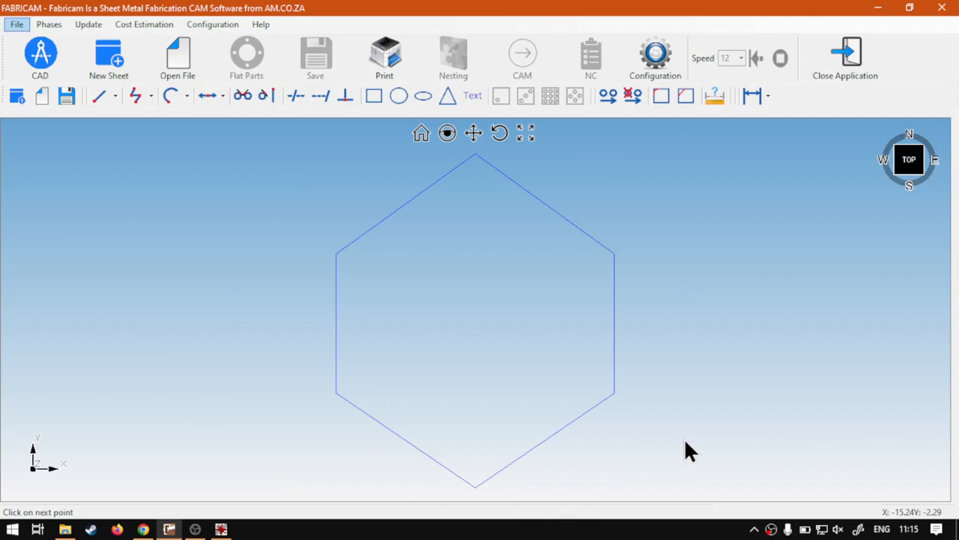
Delete the whole existing hexagon from the drawing
click(152, 96)
click(176, 126)
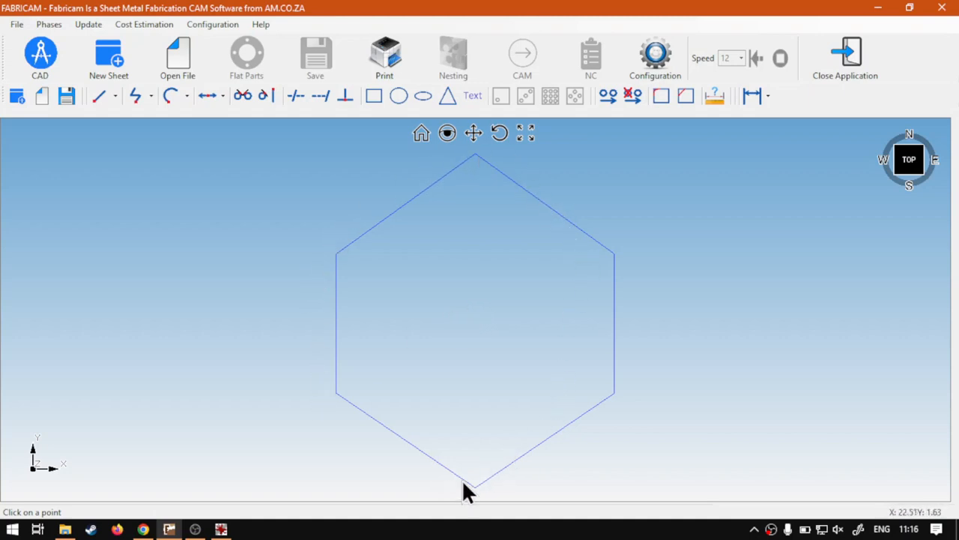
drag(697, 490, 339, 238)
key(Delete)
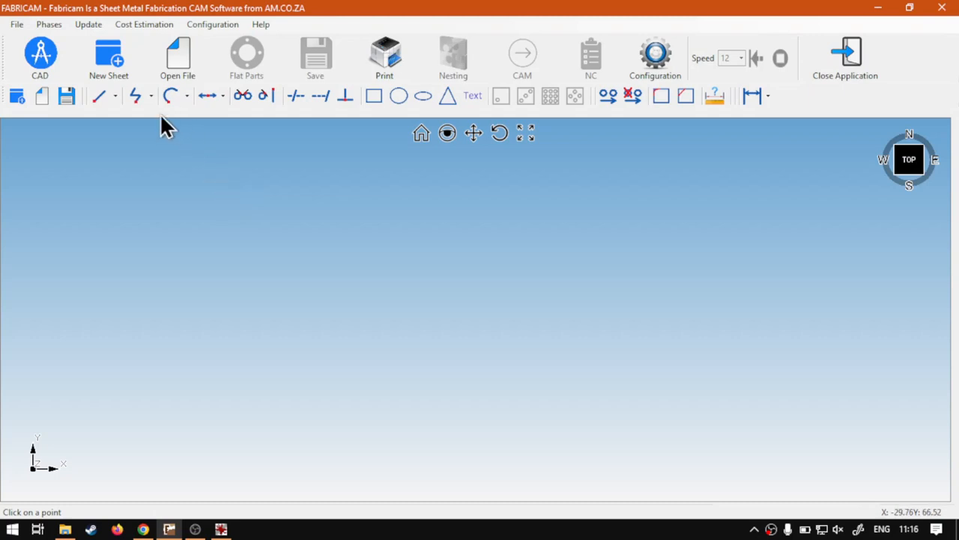
Draw a horizontal construction line by coordinates from X 0, Y 17 to X 50, Y 17 mm
click(104, 100)
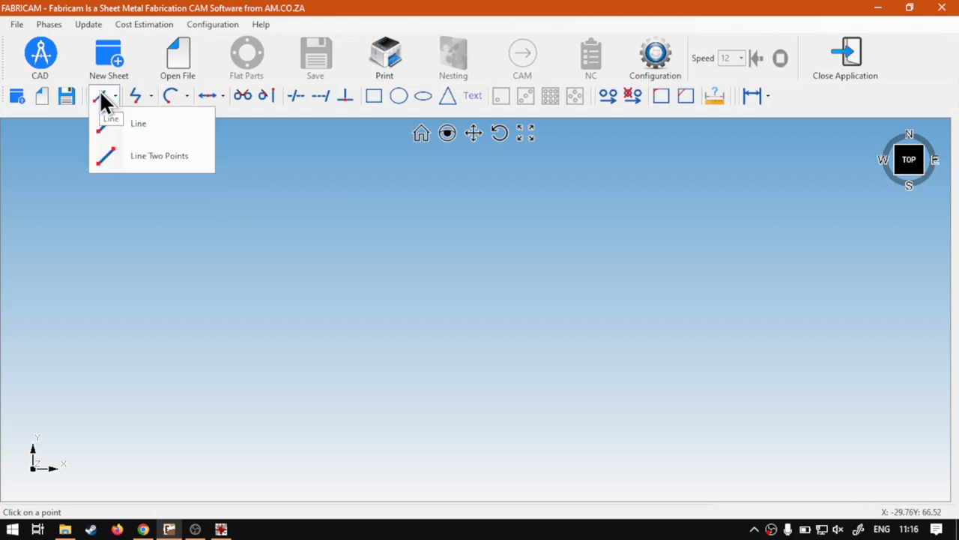
click(154, 126)
right_click(451, 289)
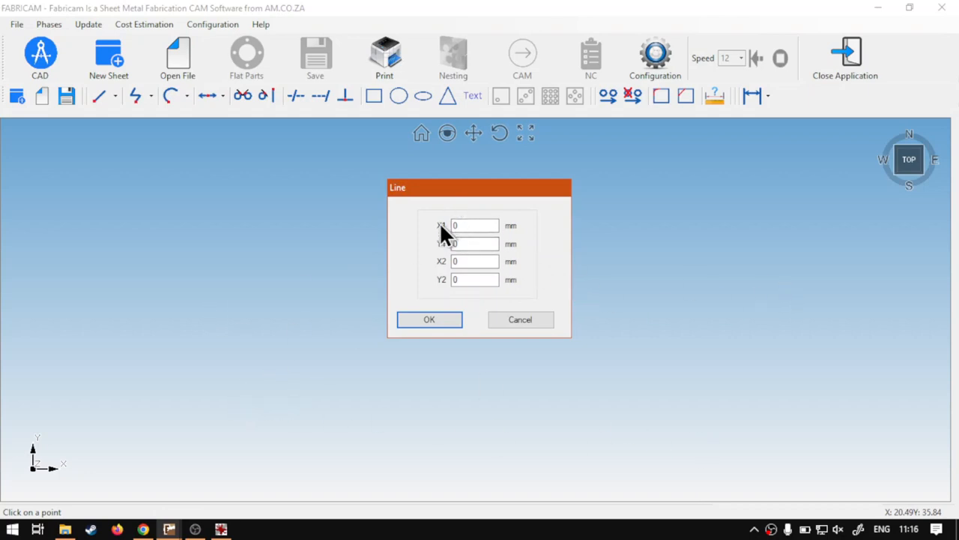
drag(465, 243, 440, 243)
drag(475, 280, 449, 279)
double_click(477, 261)
text(50)
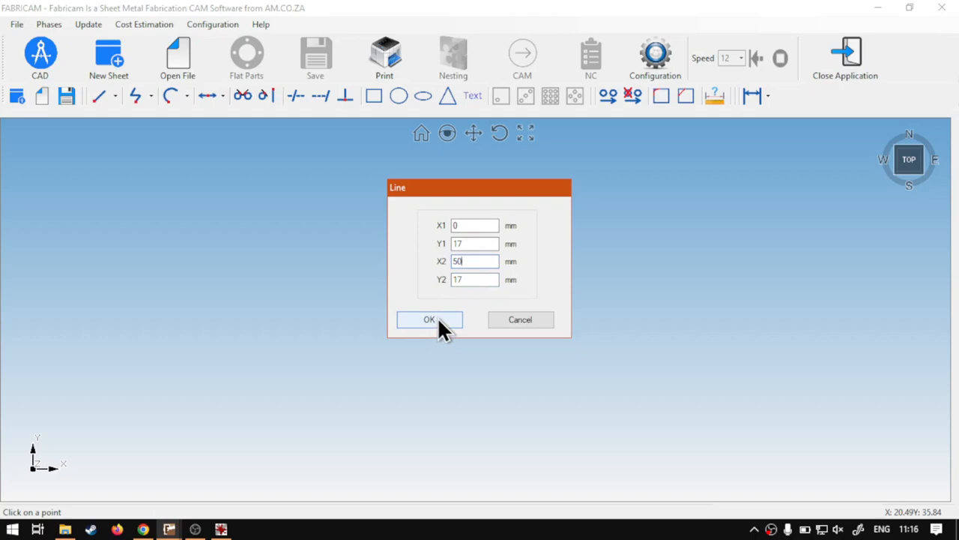
click(440, 322)
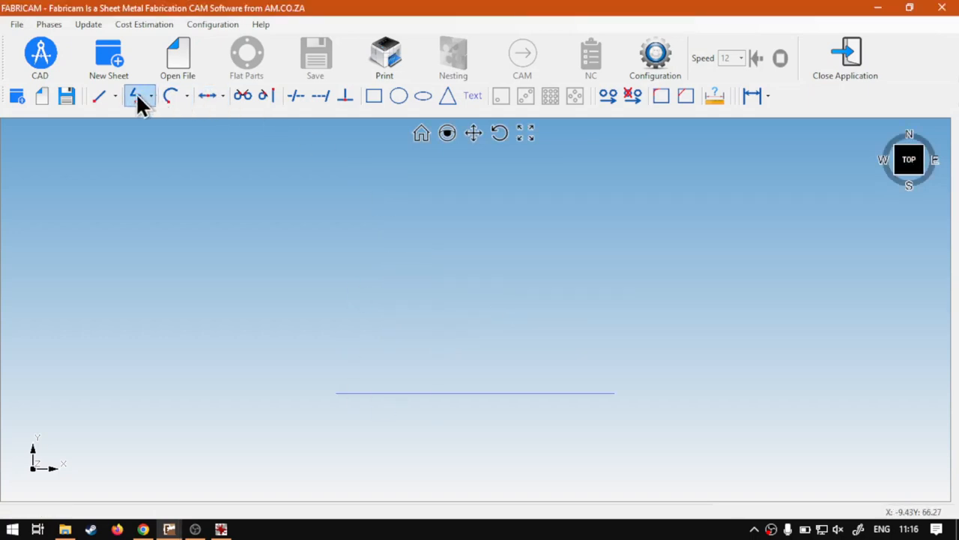
Draw a second horizontal construction line by coordinates from X 0, Y 42 to X 50, Y 42 mm
click(114, 96)
click(126, 119)
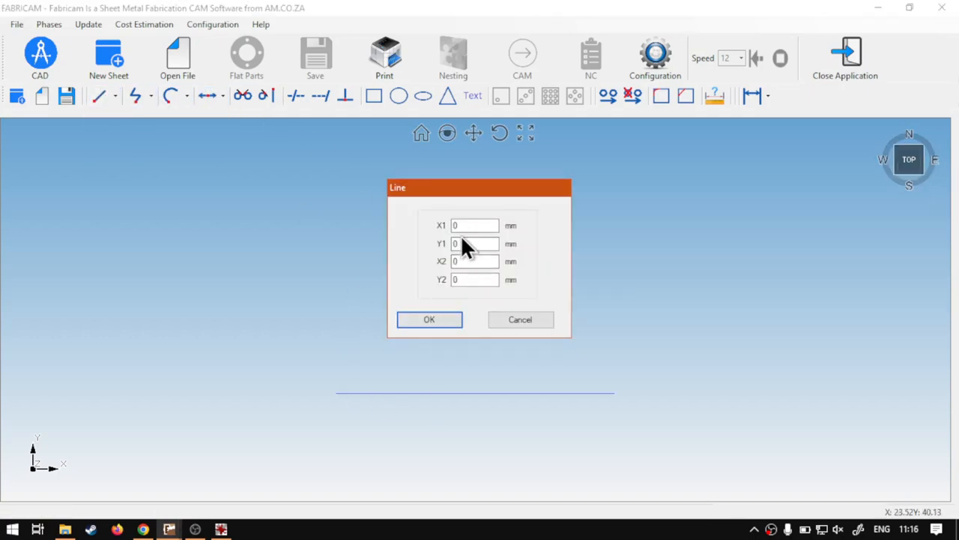
double_click(457, 244)
text(42)
double_click(465, 279)
text(42)
double_click(464, 260)
text(50)
click(431, 319)
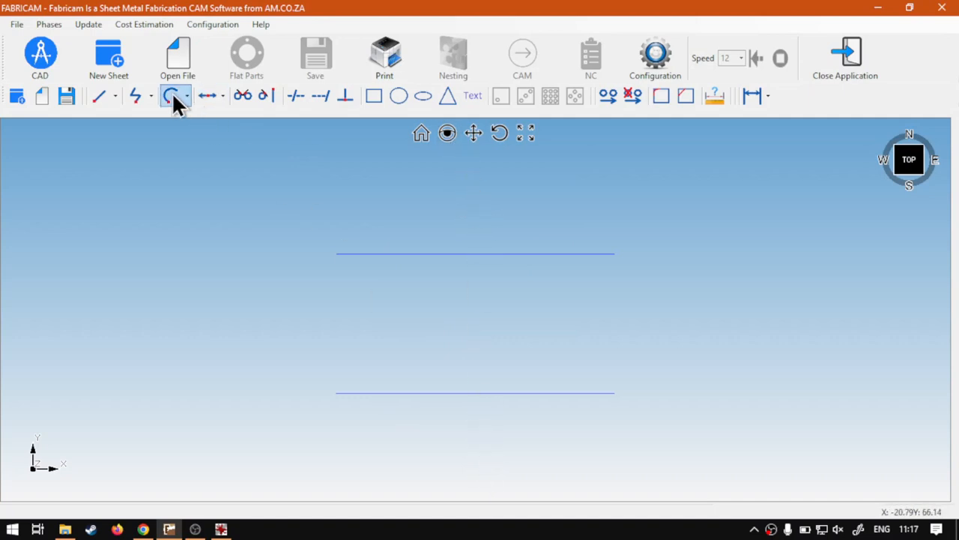
Draw a vertical construction line by coordinates at X 25 mm, starting at Y 0 and extending above the upper horizontal line
click(93, 97)
click(128, 123)
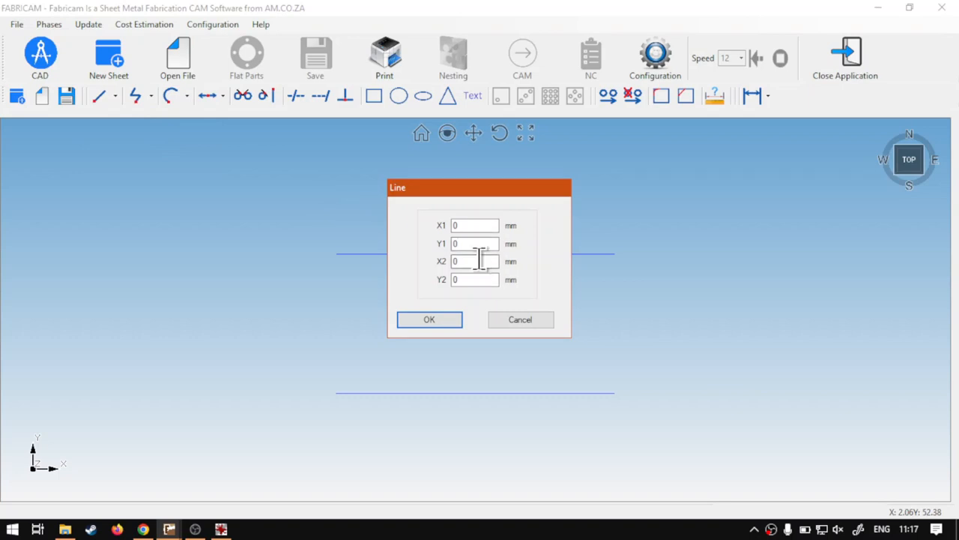
double_click(459, 226)
text(25)
double_click(465, 262)
text(2)
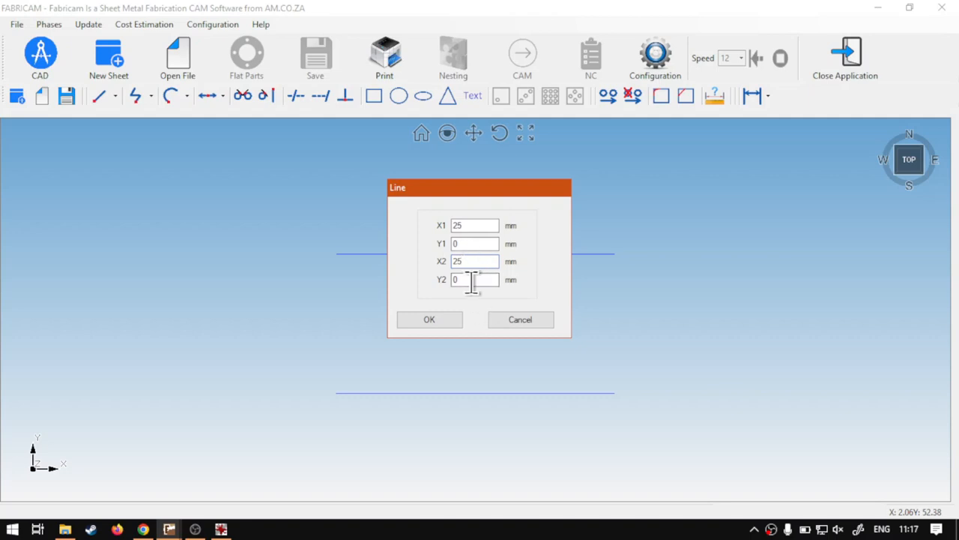
double_click(473, 281)
click(438, 323)
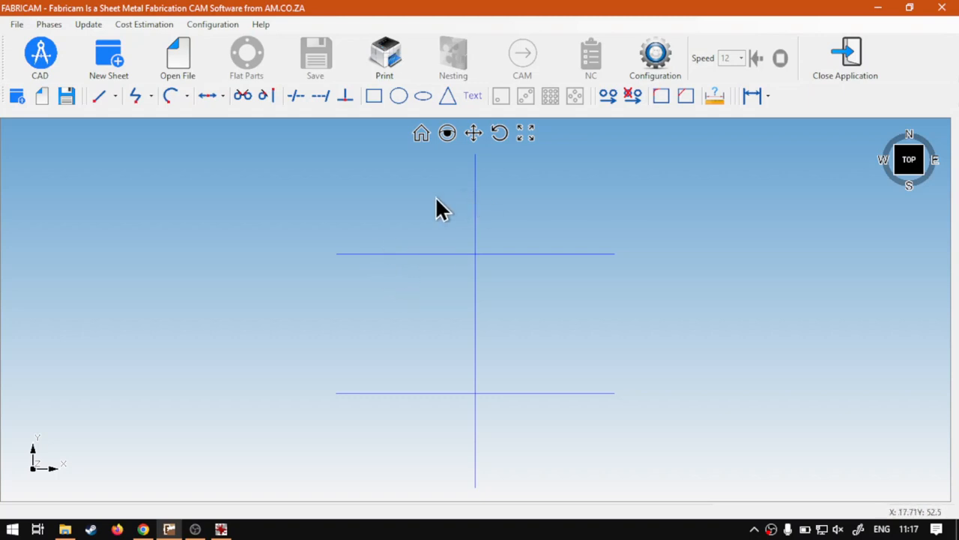
Draw a closed hexagon with Polyline Several Points through the six end points of the construction lines, starting at the lower horizontal line's left end
click(149, 96)
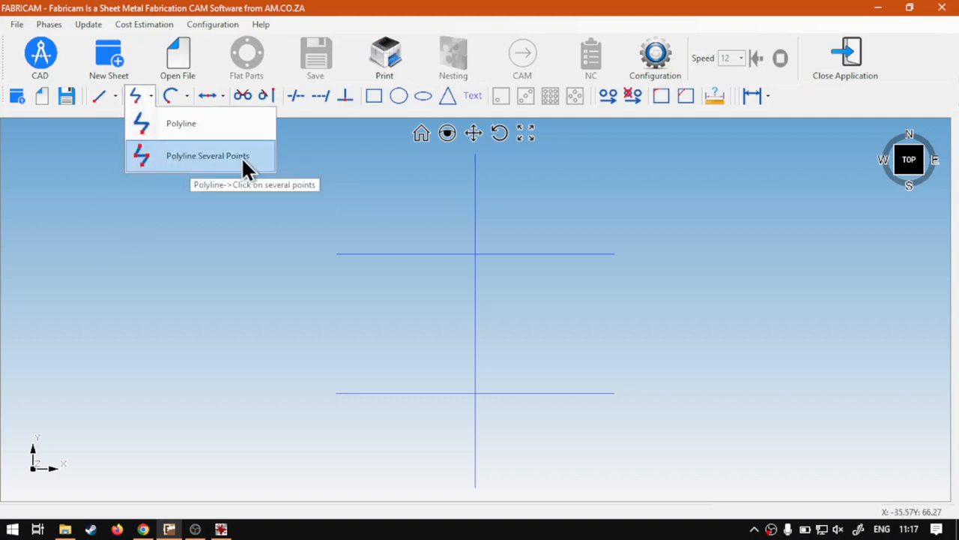
click(178, 156)
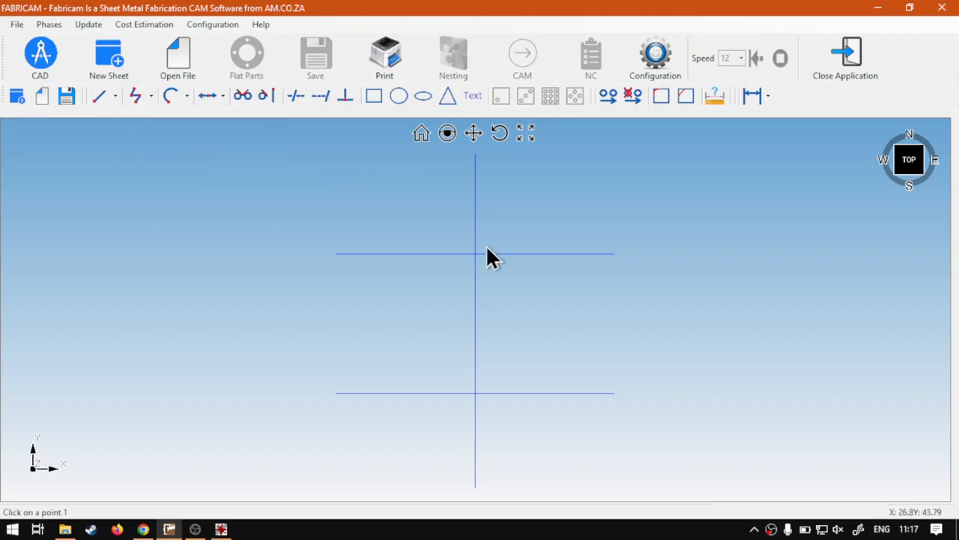
click(337, 393)
click(336, 255)
click(475, 156)
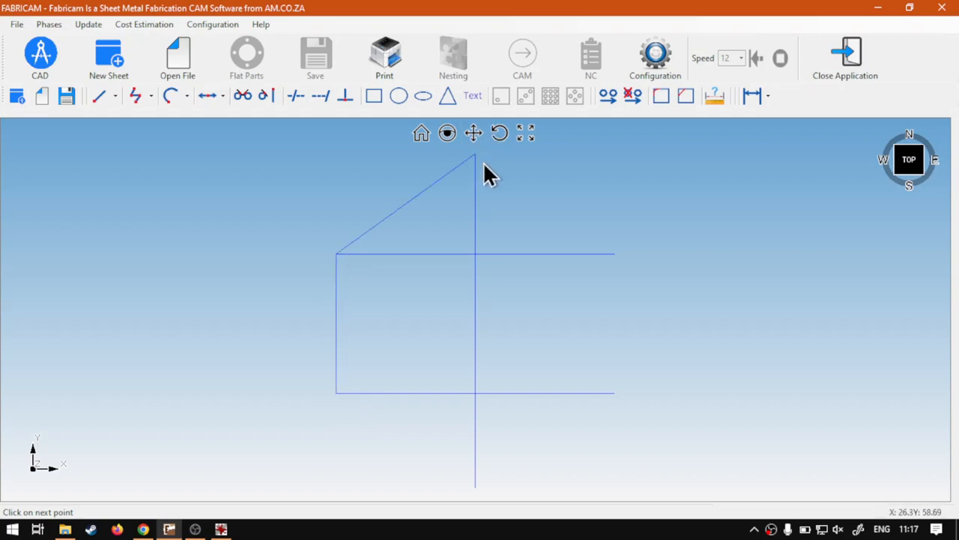
click(615, 254)
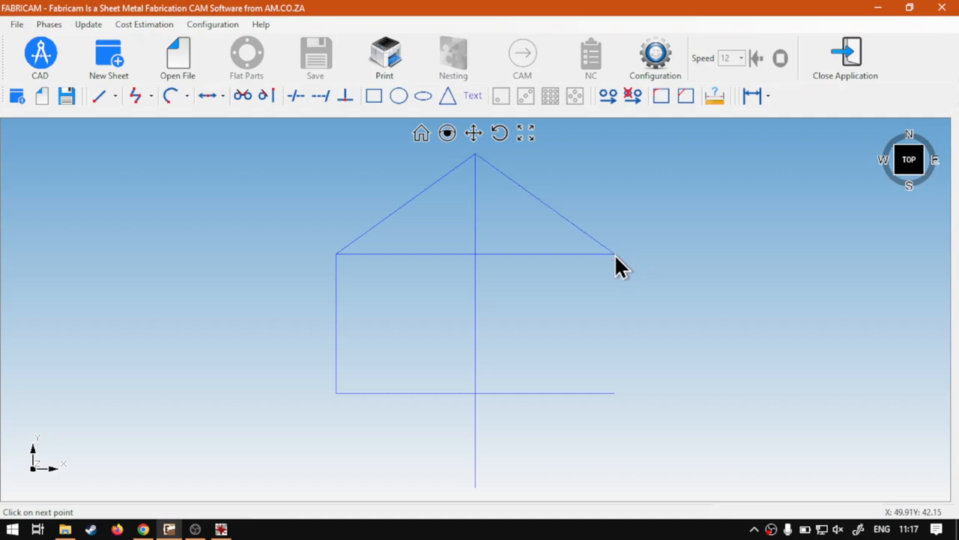
click(614, 393)
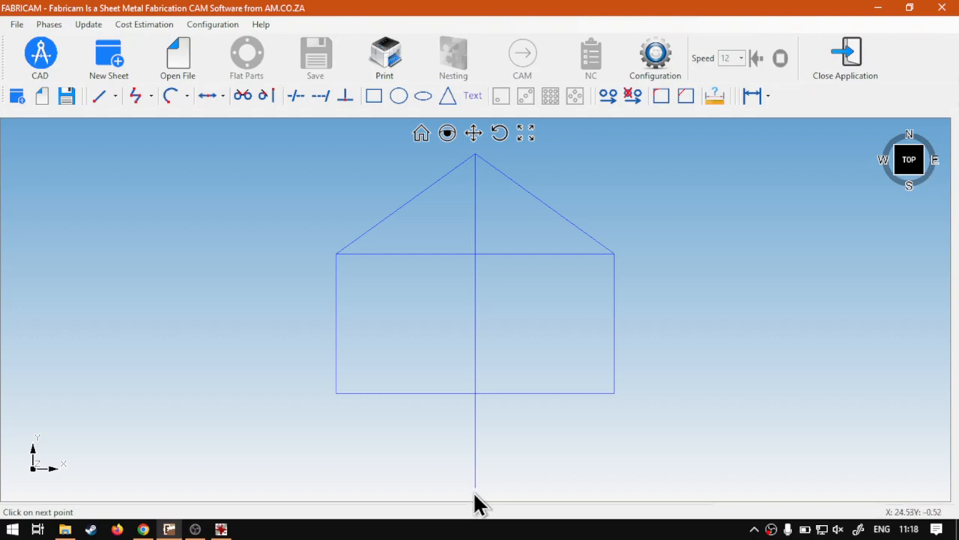
scroll(473, 491, up, 2)
click(477, 486)
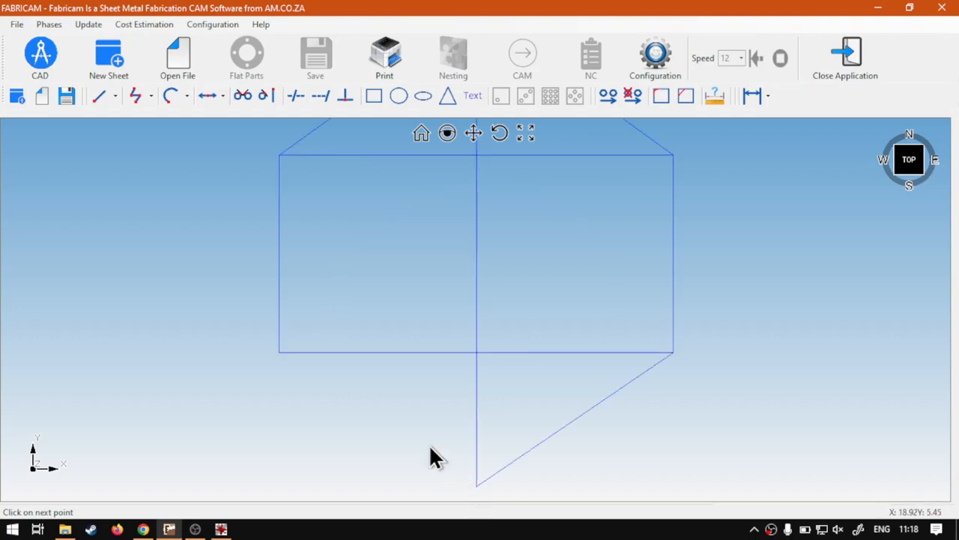
click(279, 352)
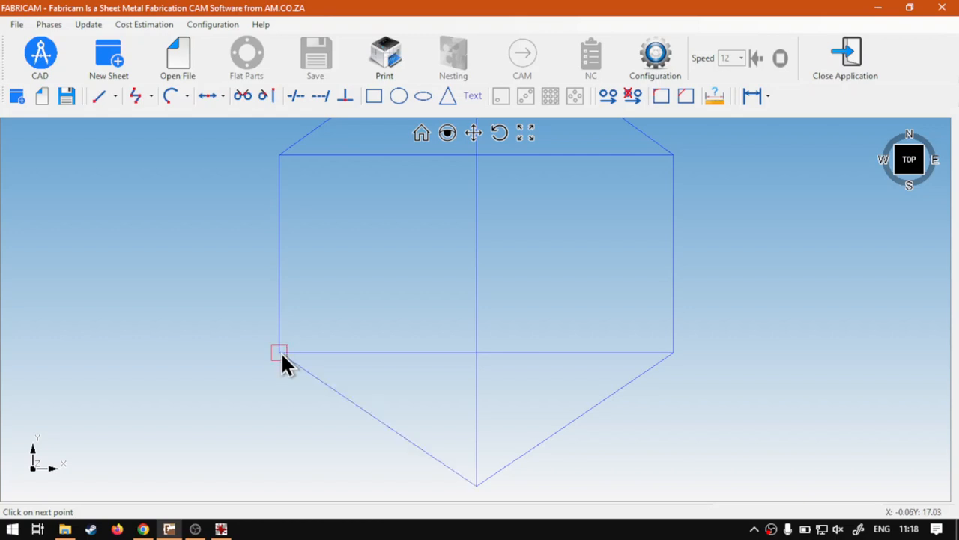
Delete the two horizontal and one vertical construction lines inside the hexagon, keeping the polyline outline
click(421, 134)
scroll(568, 225, down, 1)
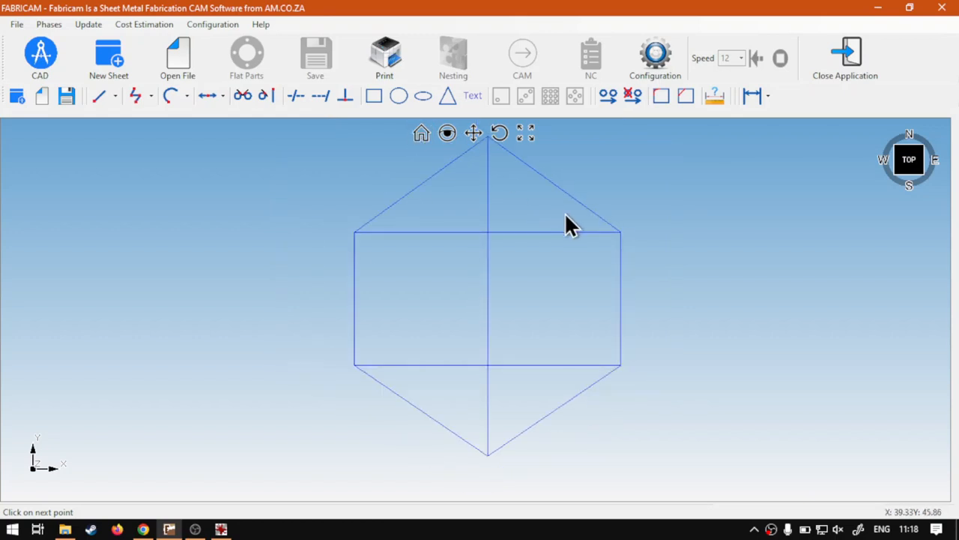
scroll(568, 225, down, 1)
scroll(564, 237, up, 2)
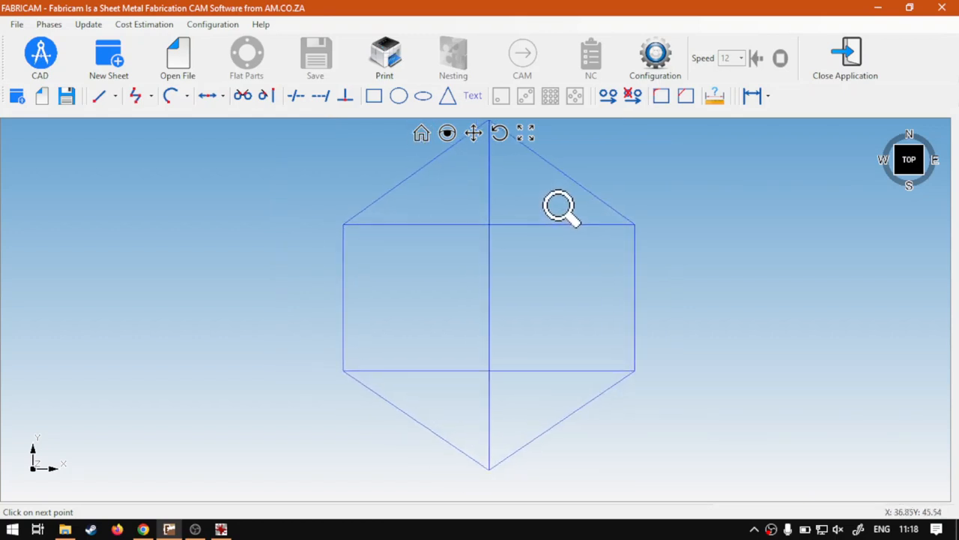
ctrl+middle_drag(559, 201, 557, 233)
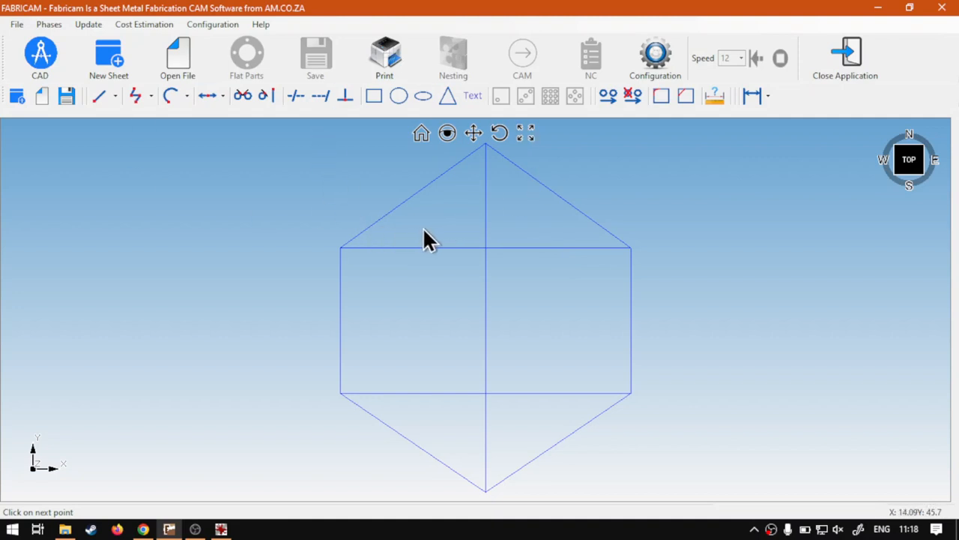
drag(431, 249, 540, 422)
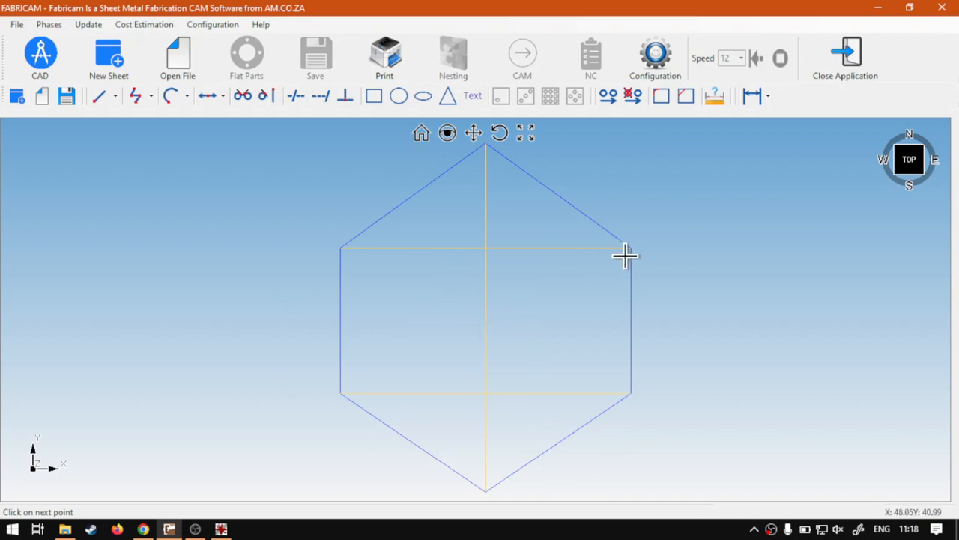
key(Delete)
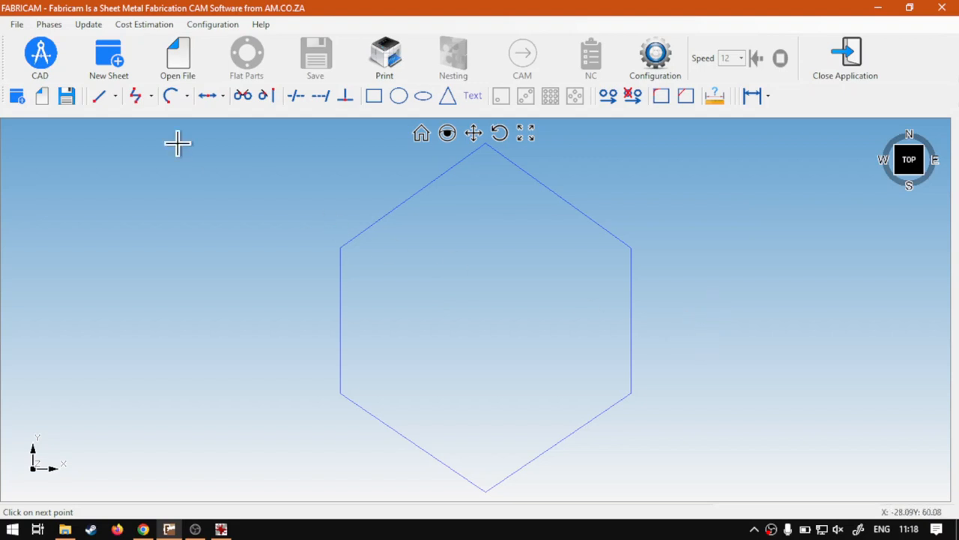
click(149, 93)
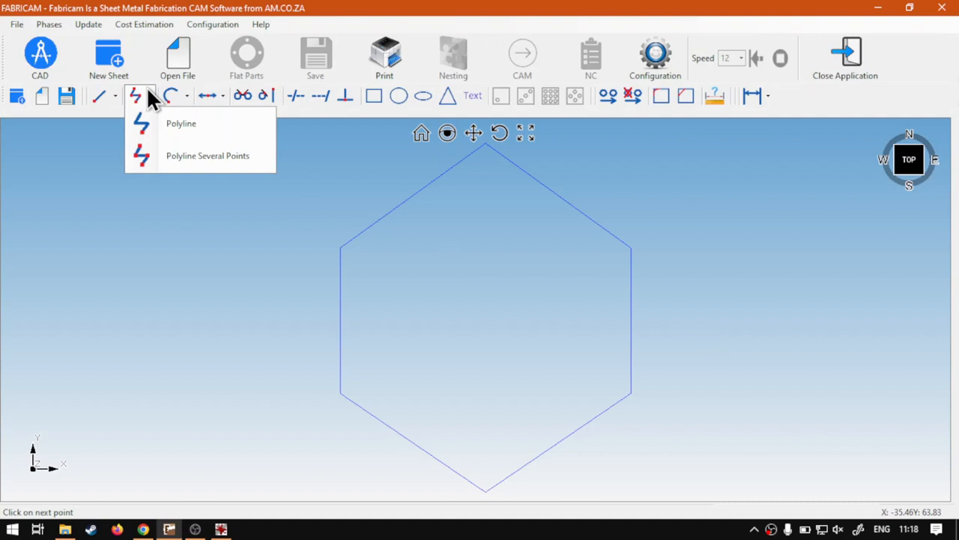
click(146, 87)
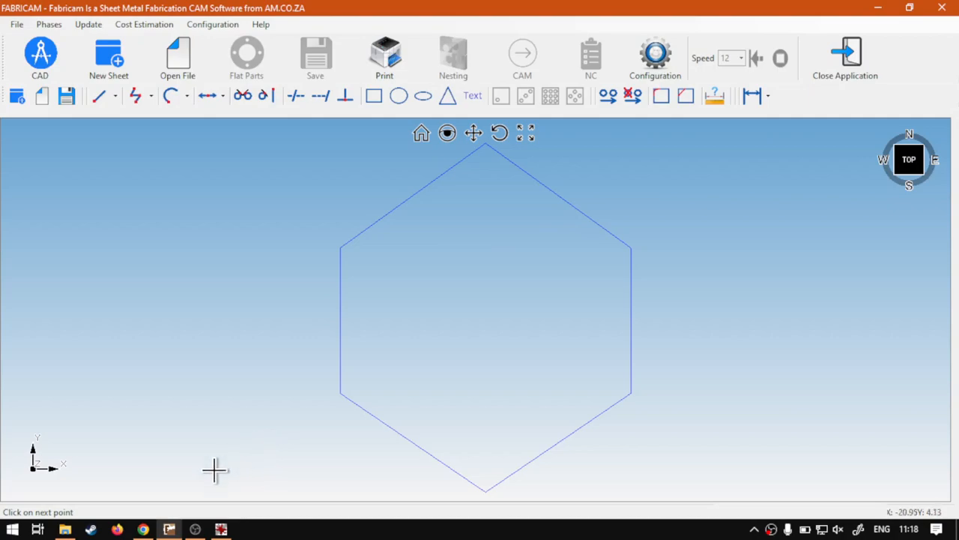
Switch to the Chrome browser with the softwaretraining.co.za website
click(153, 529)
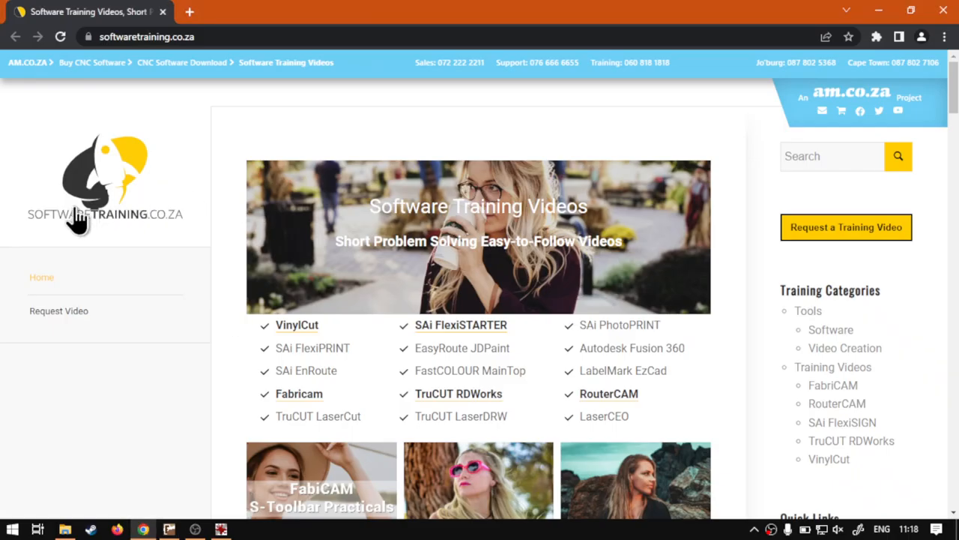